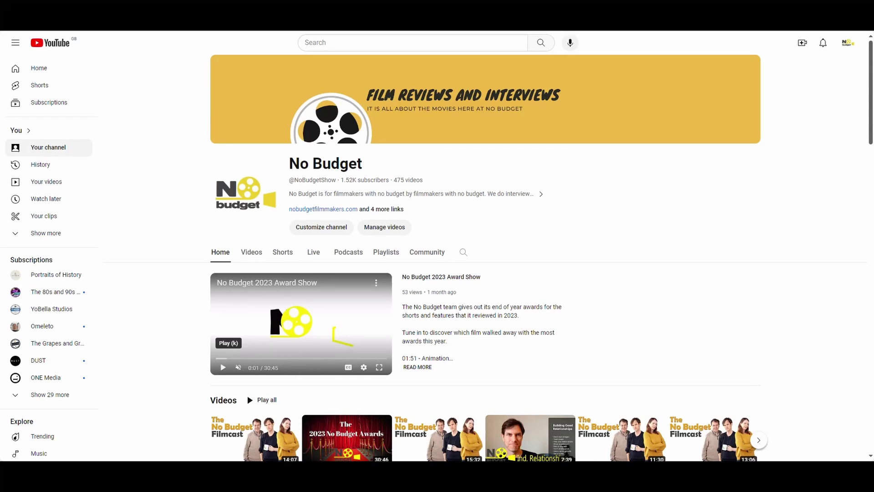
Step: Show the No Budget channel's Podcasts tab, then open the account menu
{"action": "left_click", "coordinate": [343, 254]}
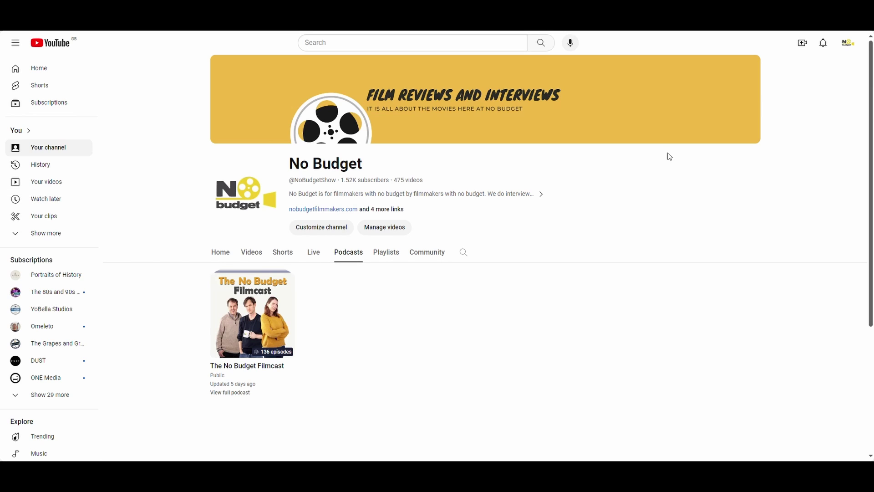
{"action": "left_click", "coordinate": [849, 45]}
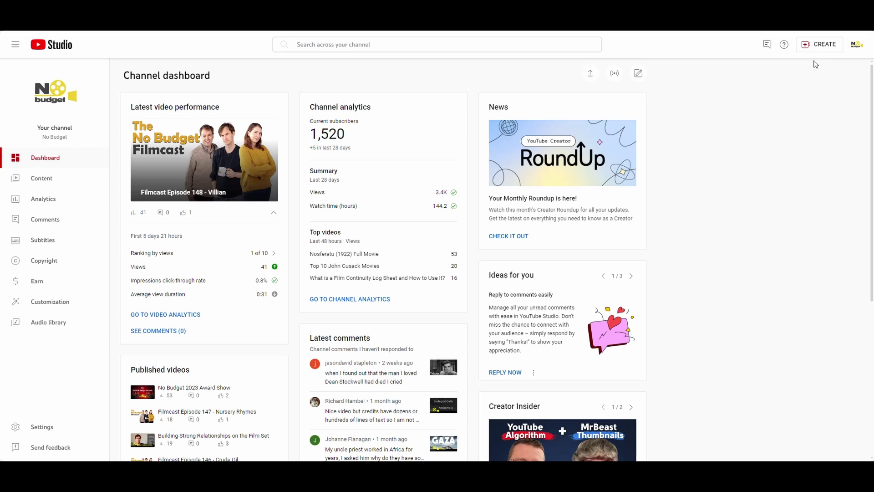
Step: Start a new podcast from an RSS feed via Create > New podcast
{"action": "left_click", "coordinate": [814, 46]}
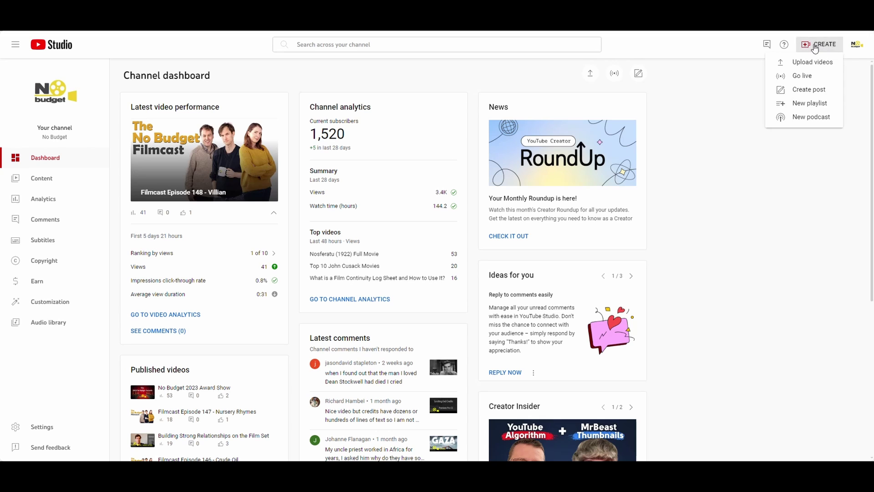
{"action": "left_click", "coordinate": [810, 119]}
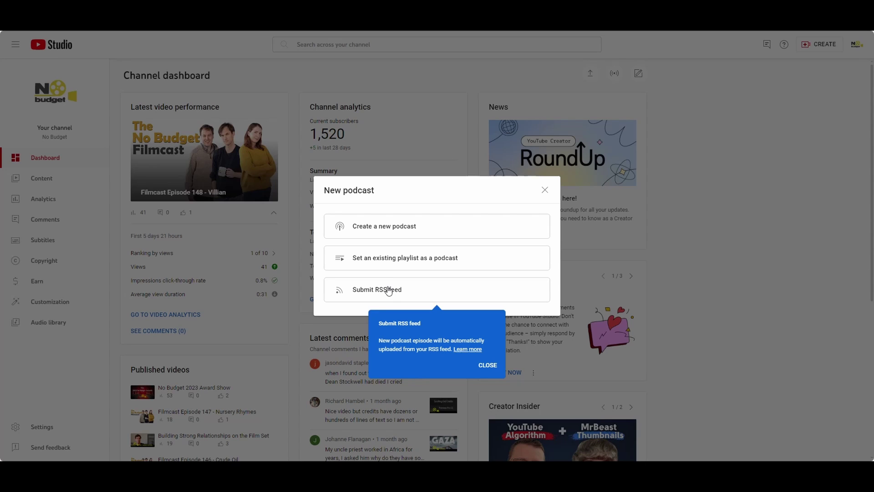
{"action": "left_click", "coordinate": [388, 291]}
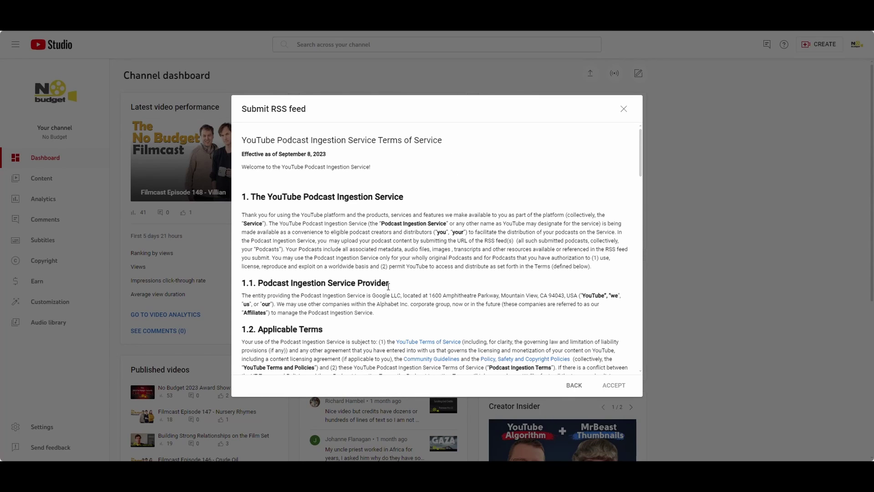
Step: Read through the Podcast Ingestion Terms and tick 'I agree to all of the above'
{"action": "scroll", "coordinate": [340, 217], "scroll_direction": "down", "scroll_amount": 5}
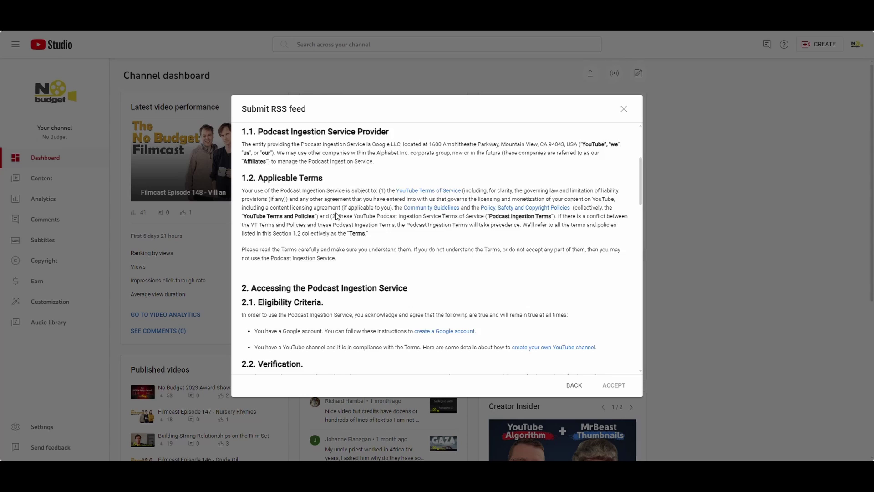
{"action": "scroll", "coordinate": [336, 213], "scroll_direction": "down", "scroll_amount": 4}
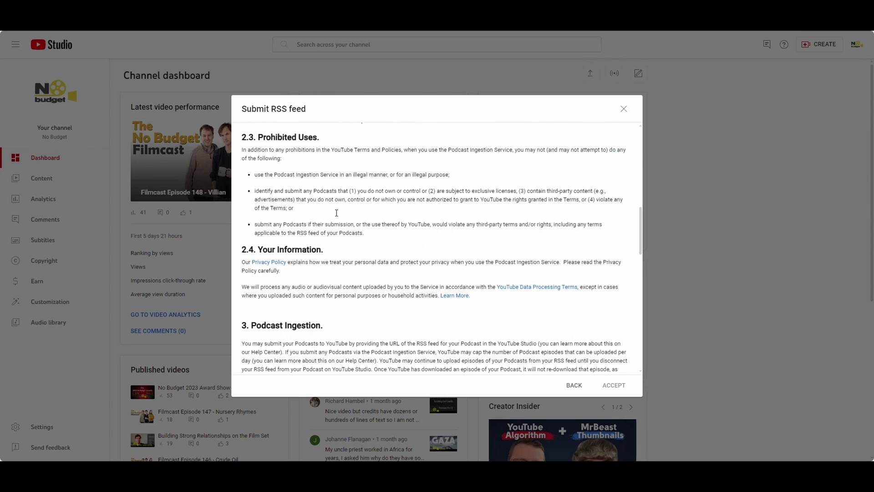
{"action": "scroll", "coordinate": [337, 215], "scroll_direction": "down", "scroll_amount": 18}
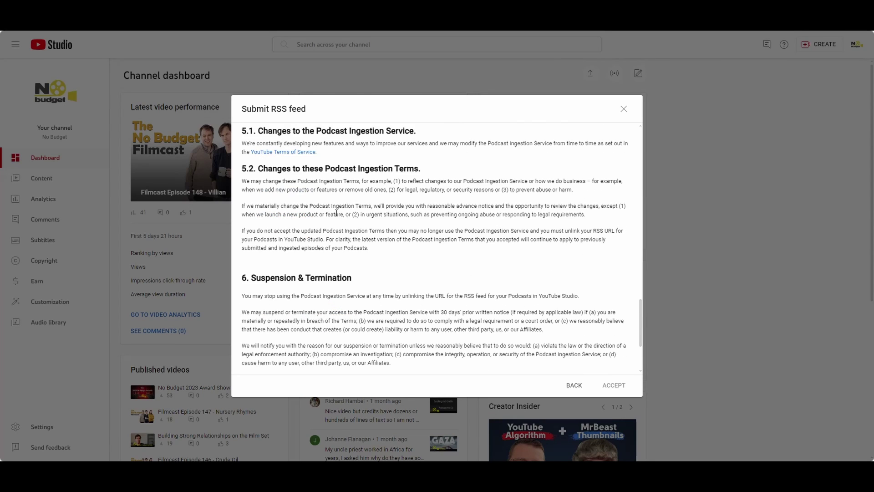
{"action": "left_click", "coordinate": [245, 354]}
Step: Accept the terms, pass How it works, then paste the anchor.fm feed URL and submit it
{"action": "left_click", "coordinate": [613, 385]}
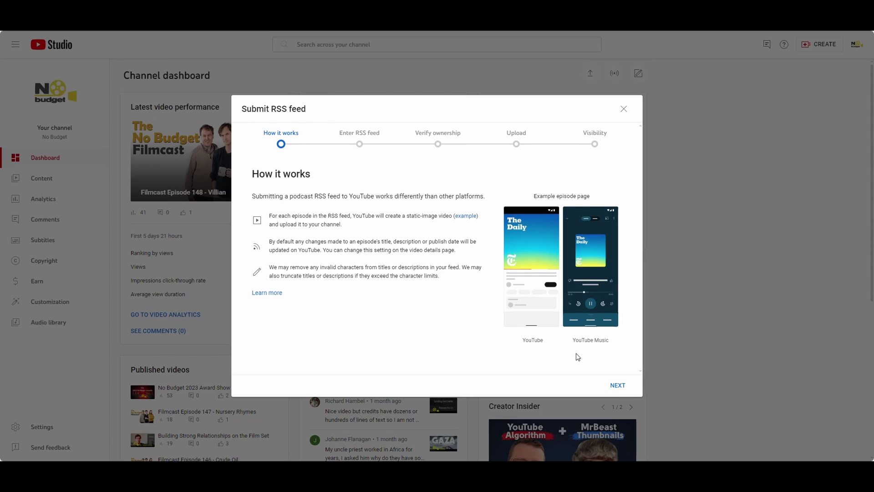
{"action": "left_click", "coordinate": [619, 386]}
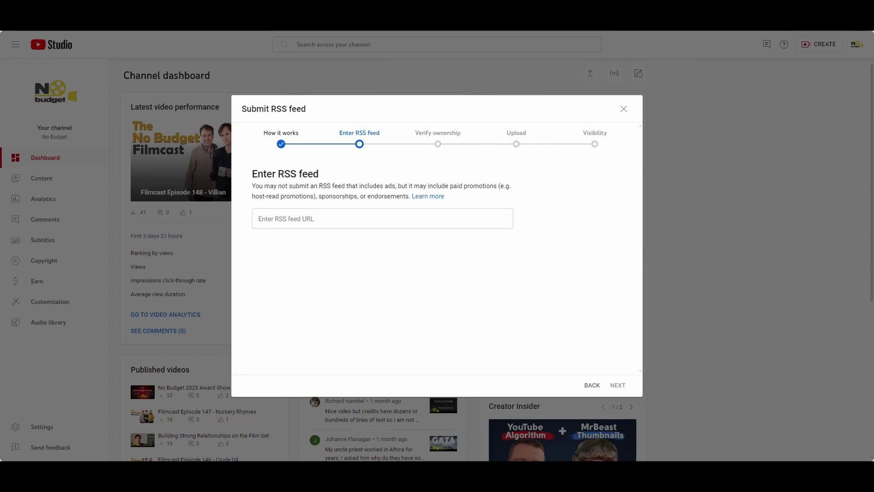
{"action": "left_click", "coordinate": [443, 221]}
{"action": "type", "text": "https://anchor.fm/s/18c16570/podcast/rss"}
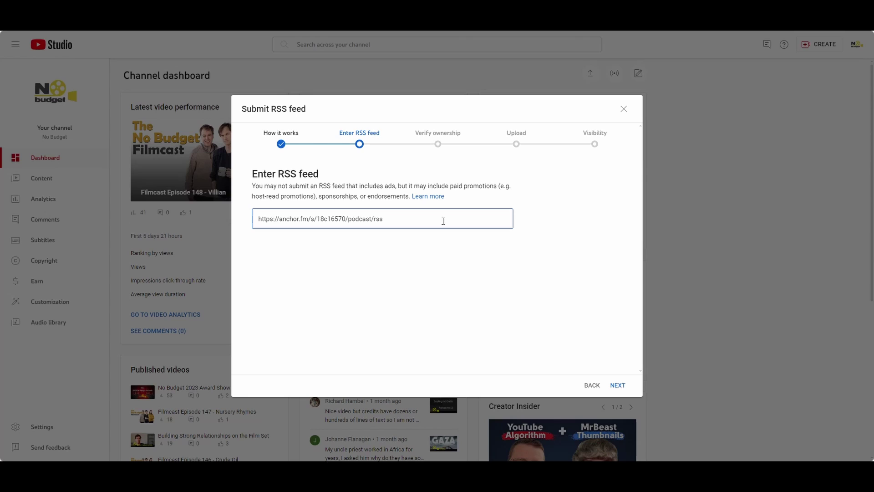
{"action": "left_click", "coordinate": [617, 385]}
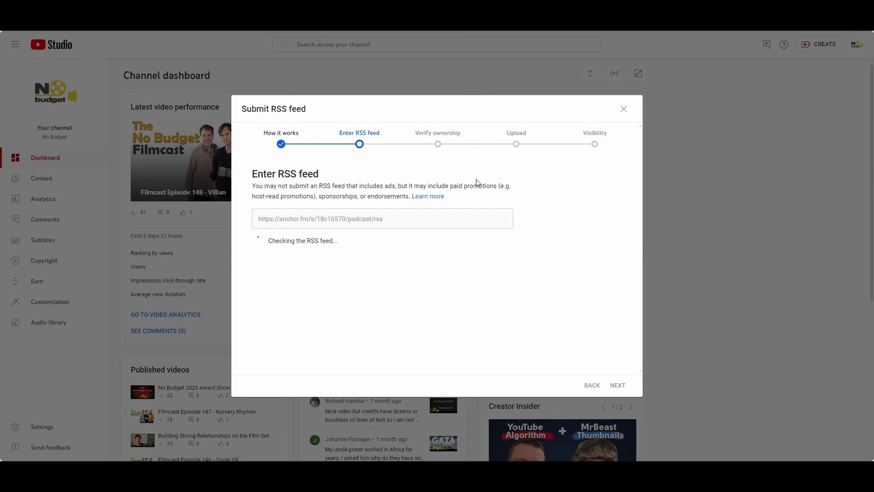
Step: Request a verification code, paste the emailed code and verify feed ownership
{"action": "left_click", "coordinate": [416, 228]}
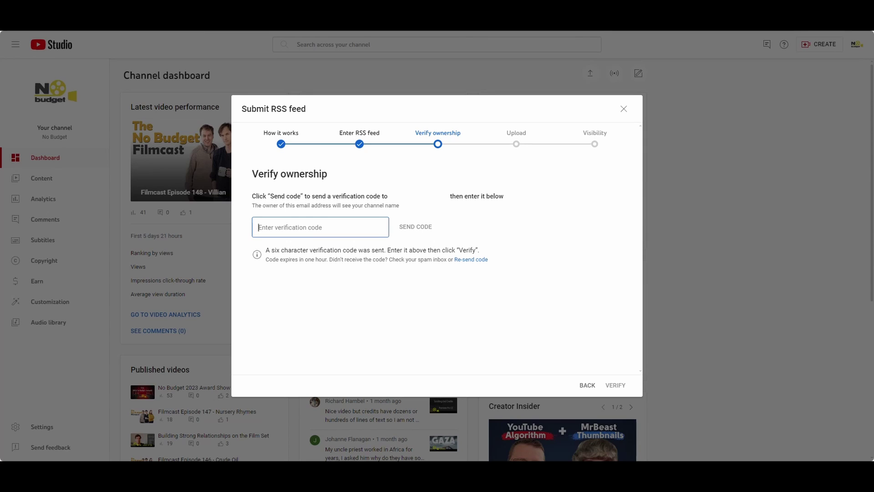
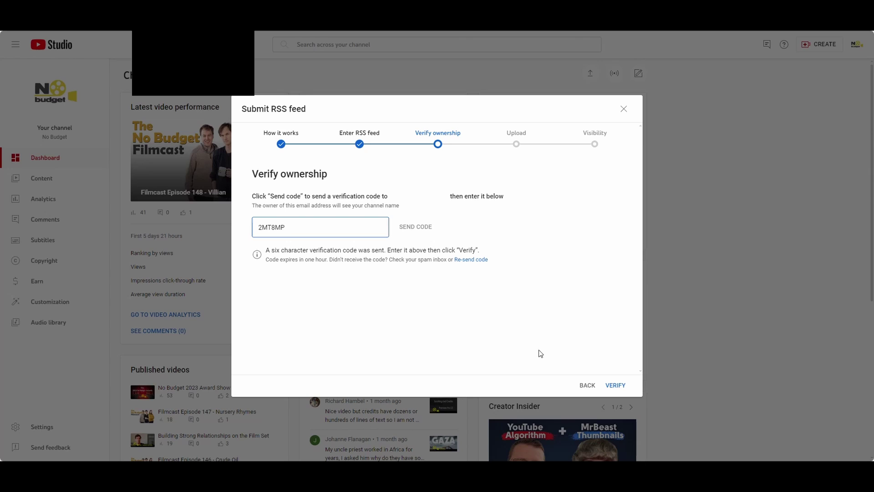
{"action": "left_click", "coordinate": [615, 385]}
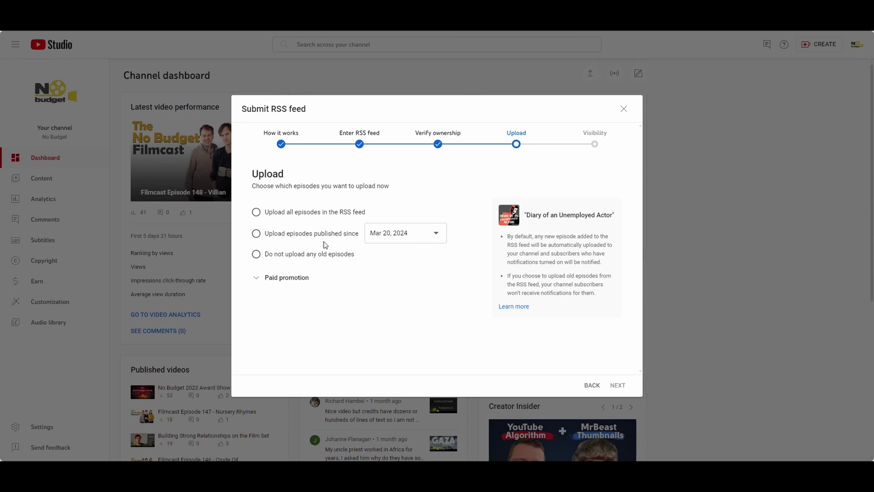
Step: Choose to upload all 92 episodes in the RSS feed and save the new podcast
{"action": "left_click", "coordinate": [259, 277]}
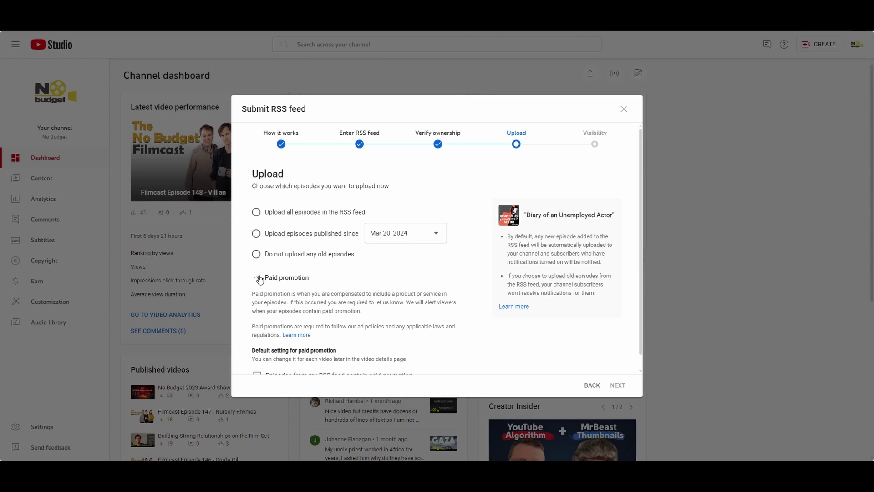
{"action": "scroll", "coordinate": [372, 290], "scroll_direction": "down", "scroll_amount": 1}
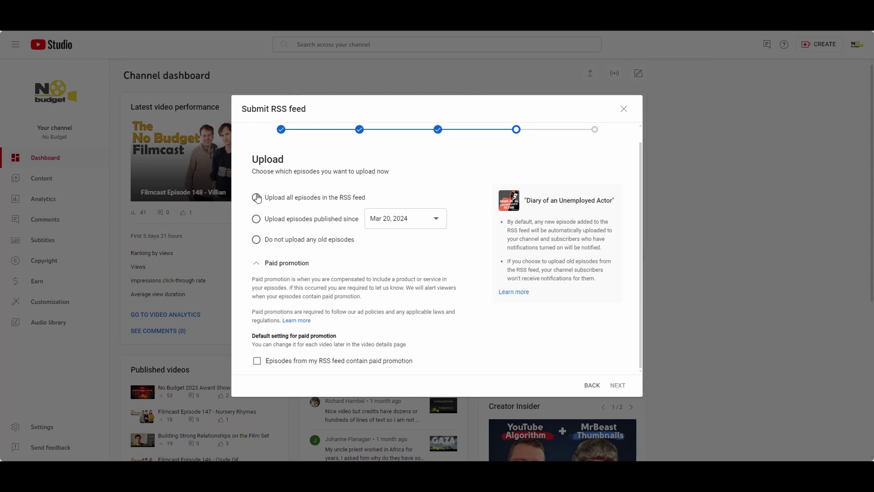
{"action": "left_click", "coordinate": [258, 198]}
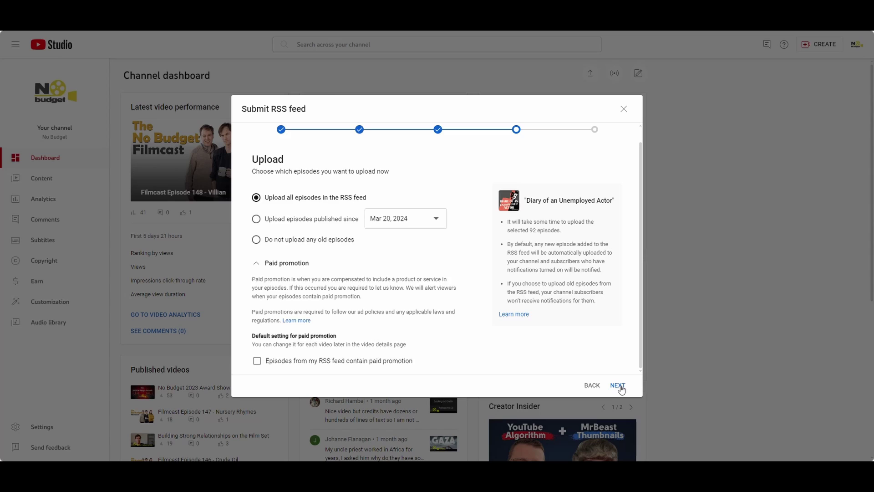
{"action": "left_click", "coordinate": [618, 385]}
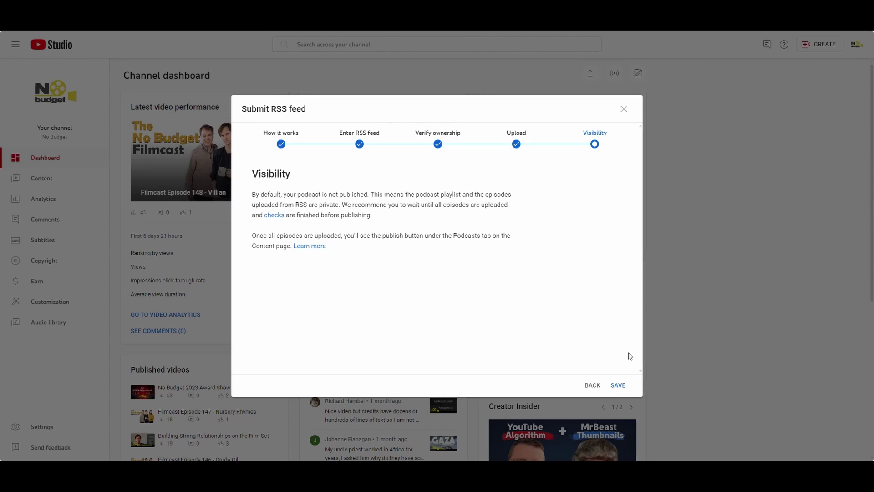
{"action": "left_click", "coordinate": [618, 388]}
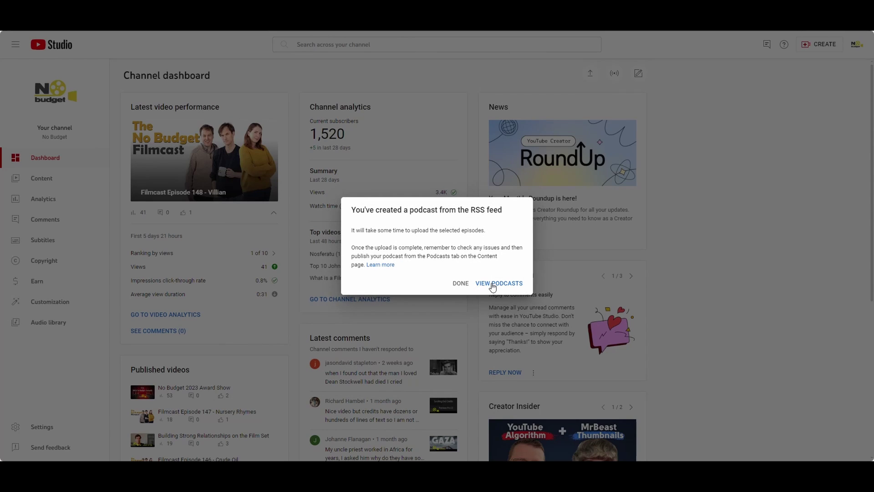
Step: Open Diary of an Unemployed Actor's details and remove the stray quotation mark from its title
{"action": "left_click", "coordinate": [493, 284]}
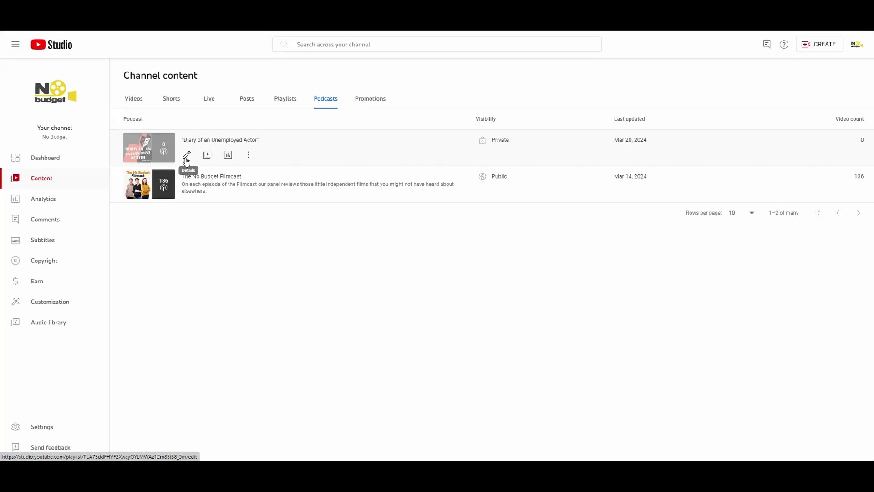
{"action": "left_click", "coordinate": [186, 156]}
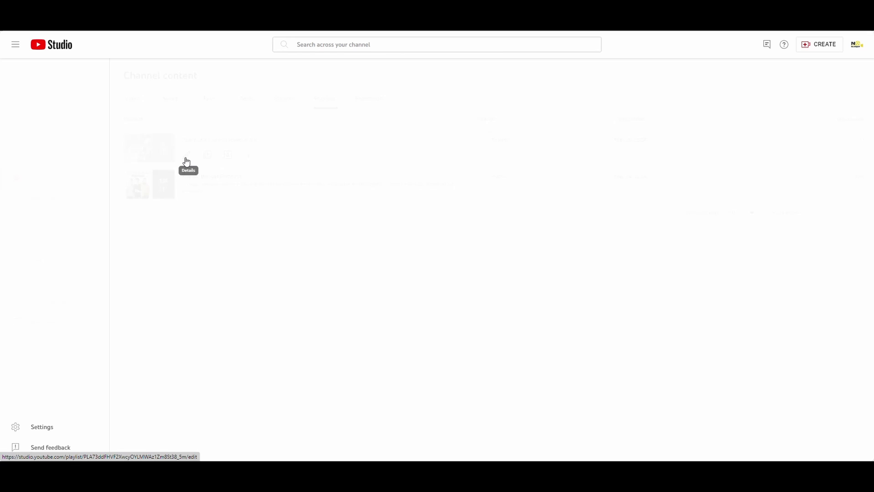
{"action": "left_click", "coordinate": [224, 106]}
{"action": "key", "text": "BackSpace"}
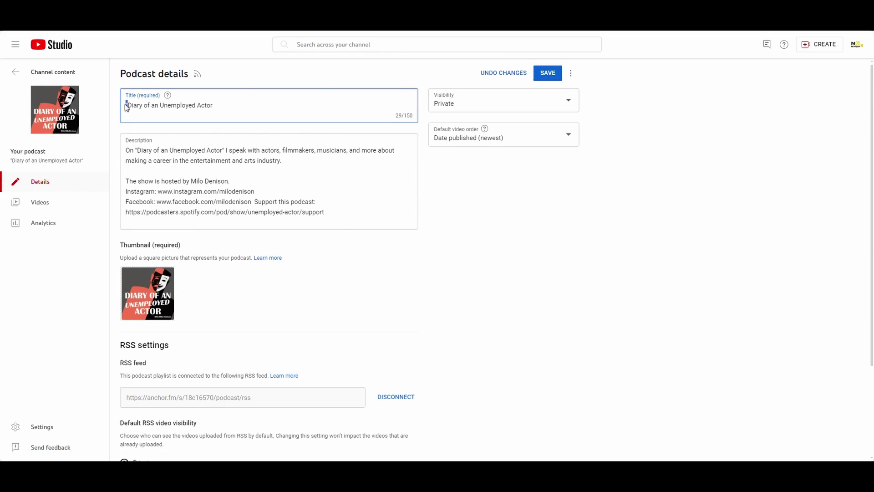
Step: Save the edited podcast details and open the podcast's episode list
{"action": "left_click_drag", "start_coordinate": [324, 212], "coordinate": [126, 212]}
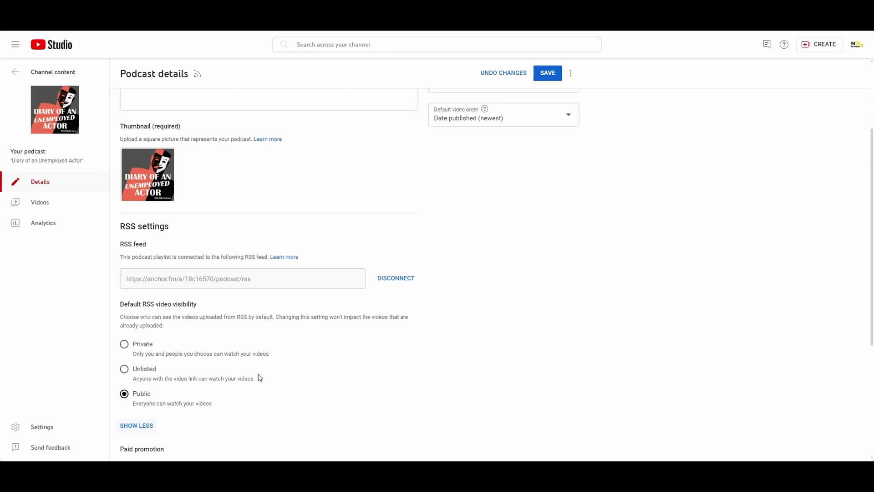
{"action": "scroll", "coordinate": [327, 265], "scroll_direction": "up", "scroll_amount": 3}
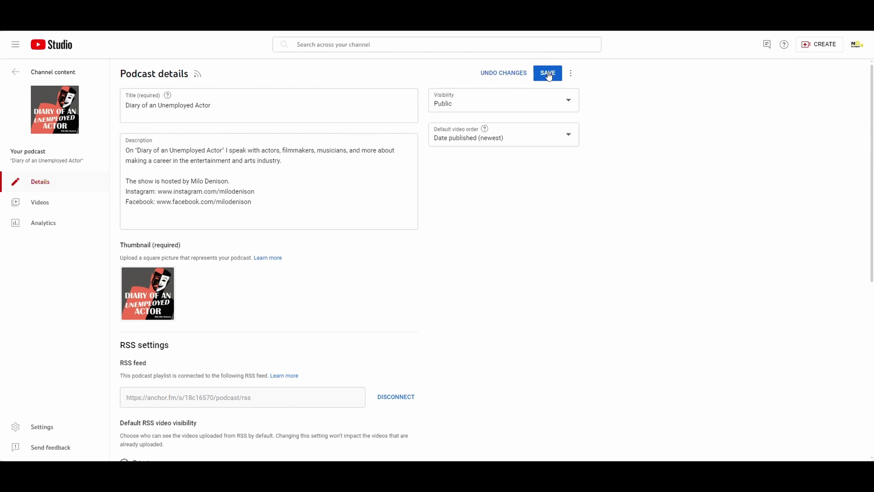
{"action": "left_click", "coordinate": [547, 73]}
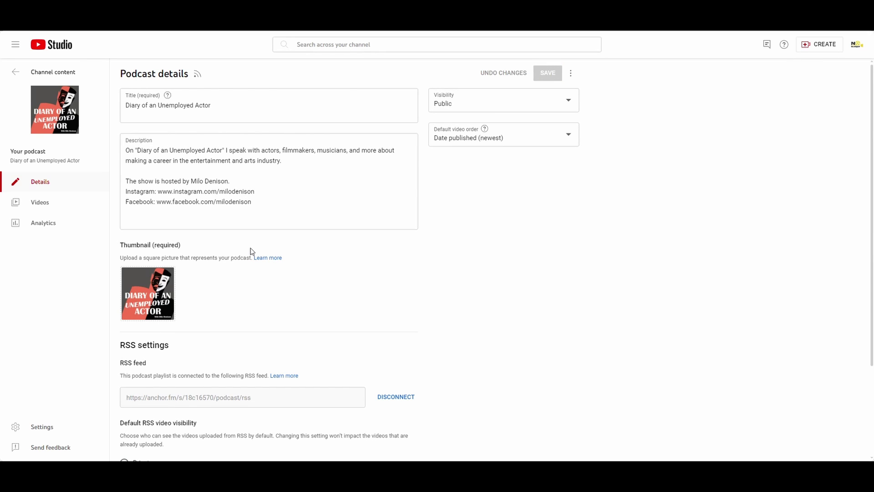
{"action": "scroll", "coordinate": [251, 249], "scroll_direction": "down", "scroll_amount": 3}
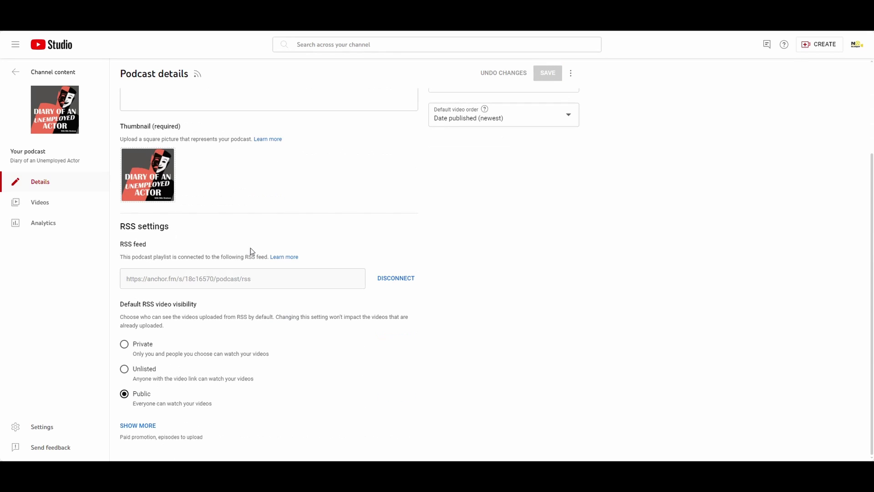
{"action": "left_click", "coordinate": [45, 202]}
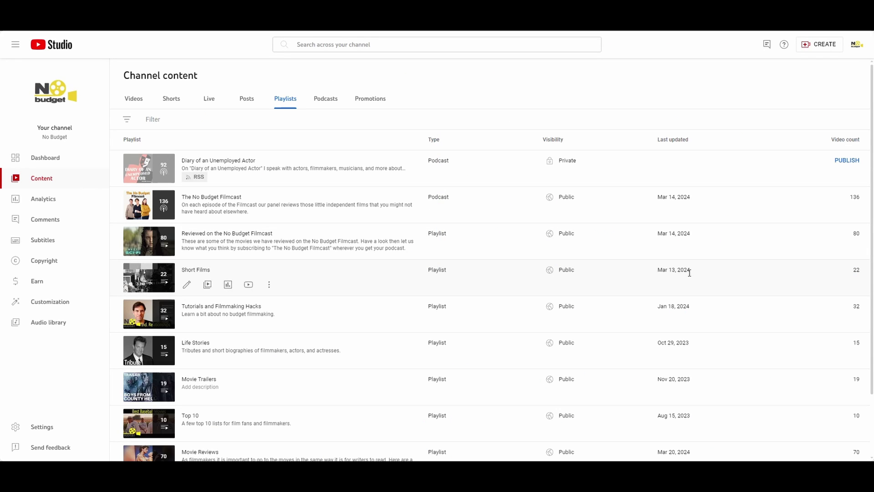
Step: Set Diary of an Unemployed Actor's visibility to Public in its Details
{"action": "left_click", "coordinate": [216, 162]}
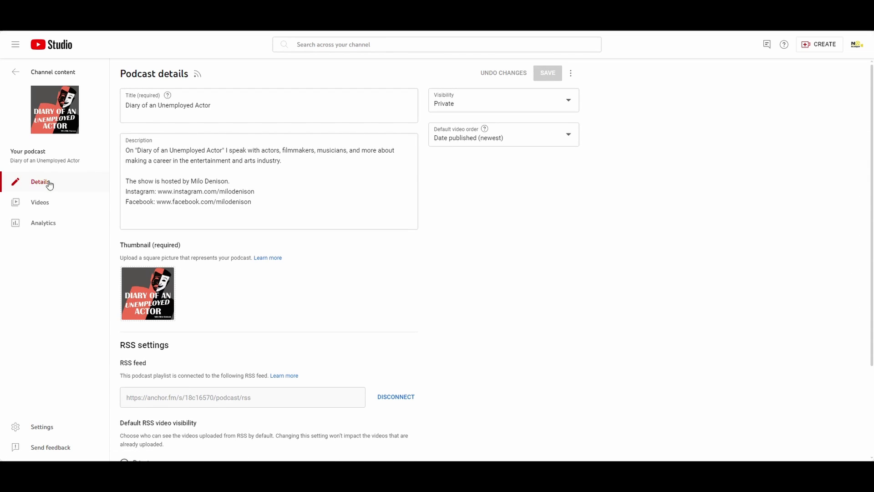
{"action": "left_click", "coordinate": [48, 200]}
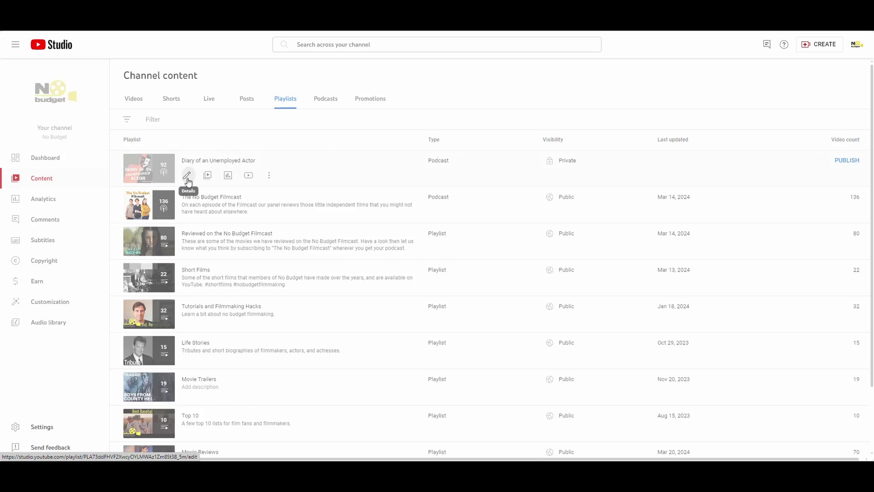
{"action": "left_click", "coordinate": [187, 175]}
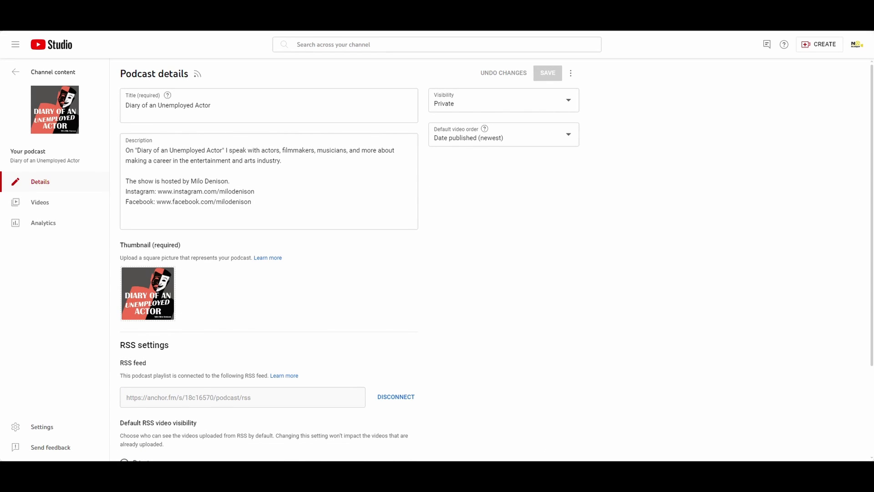
{"action": "left_click", "coordinate": [510, 100]}
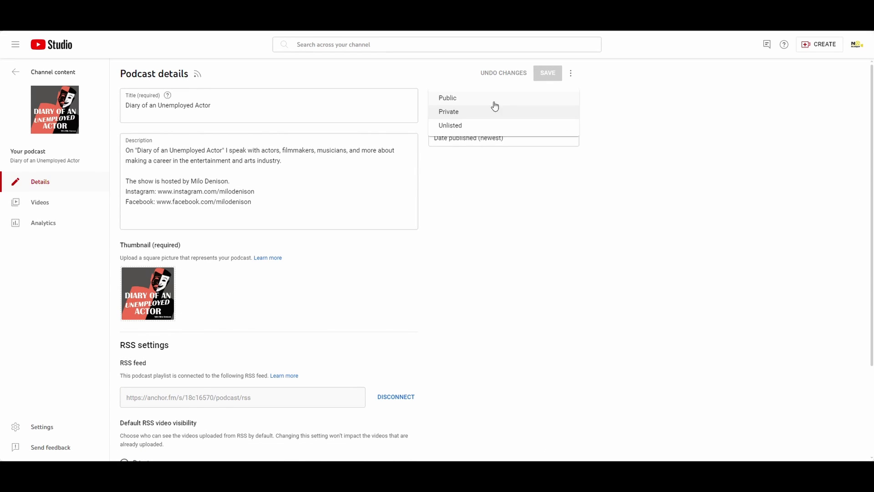
{"action": "left_click", "coordinate": [470, 98]}
{"action": "scroll", "coordinate": [358, 255], "scroll_direction": "down", "scroll_amount": 3}
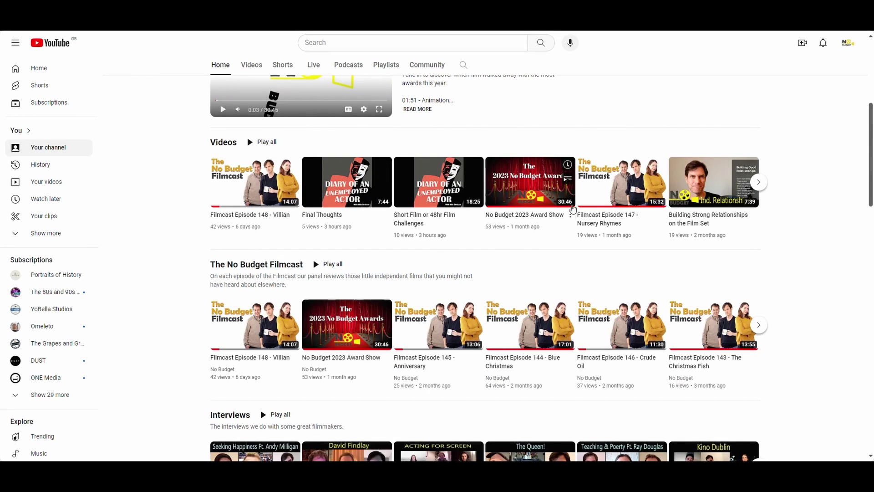
Step: Scroll to the top of the No Budget channel page and view its Podcasts tab
{"action": "scroll", "coordinate": [455, 205], "scroll_direction": "up", "scroll_amount": 5}
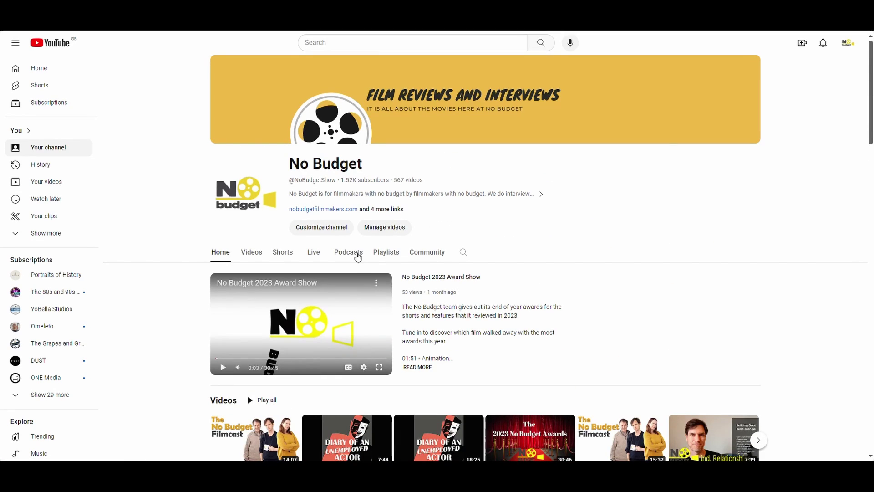
{"action": "left_click", "coordinate": [355, 253]}
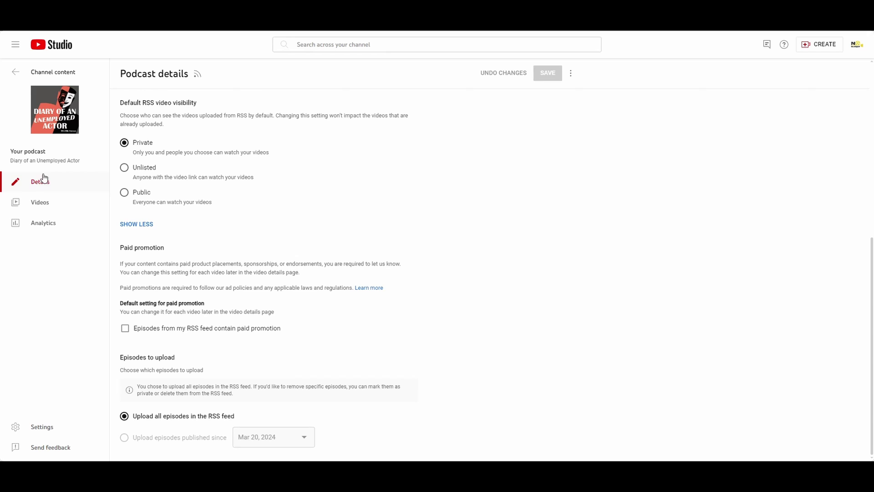
Step: Delete the first episode, Rip It Up about being a child star, and remove it from the podcast
{"action": "left_click", "coordinate": [44, 204]}
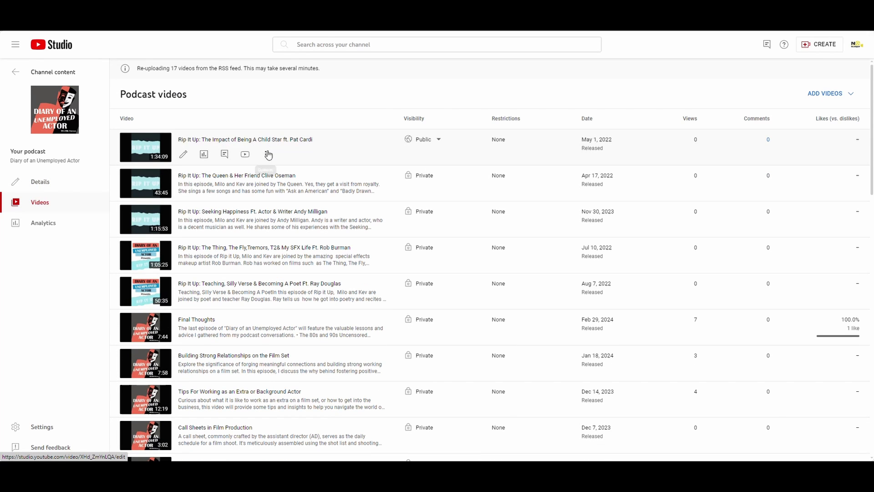
{"action": "left_click", "coordinate": [267, 154]}
{"action": "left_click", "coordinate": [193, 238]}
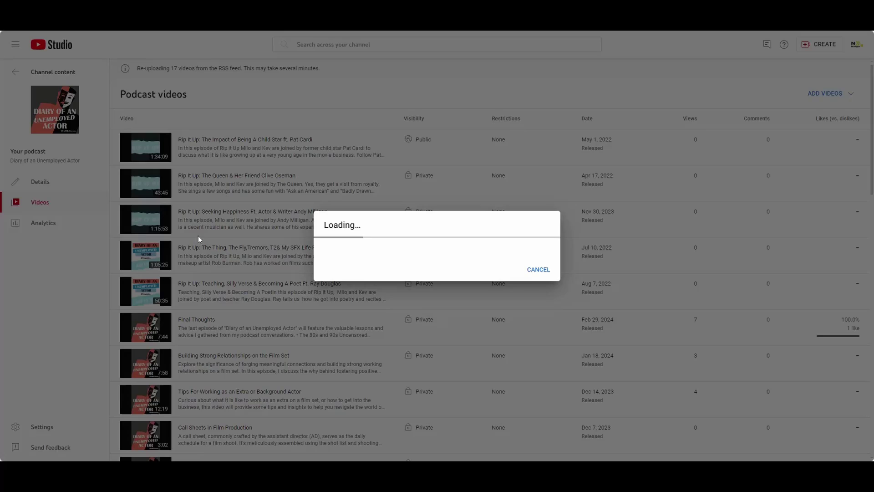
{"action": "left_click", "coordinate": [539, 350]}
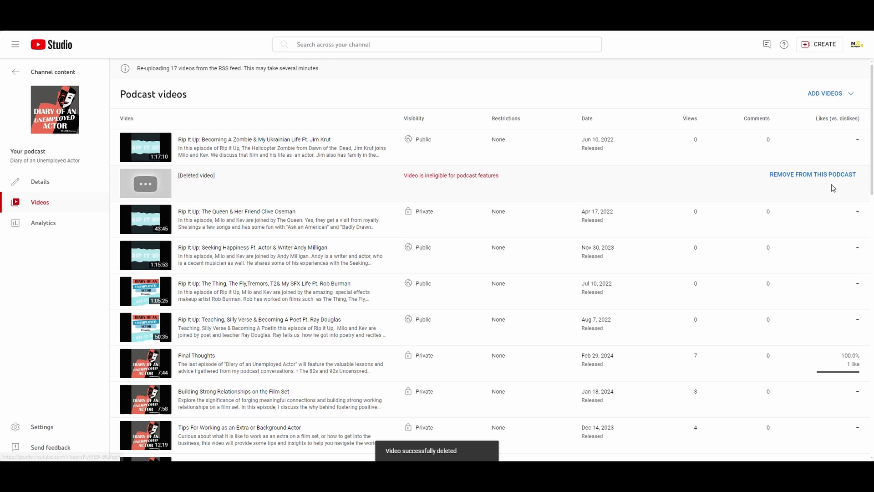
{"action": "left_click", "coordinate": [829, 176]}
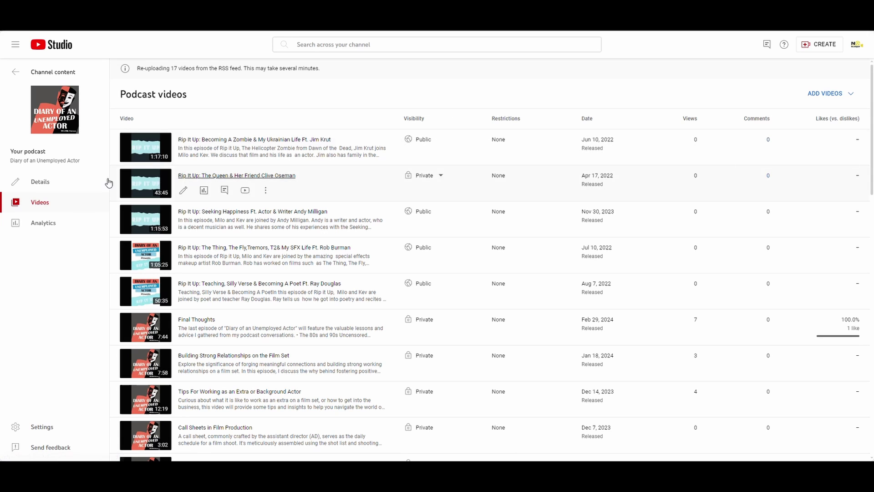
Step: In Podcast details, expand SHOW MORE and review the paid promotion and episodes-to-upload settings
{"action": "left_click", "coordinate": [43, 182]}
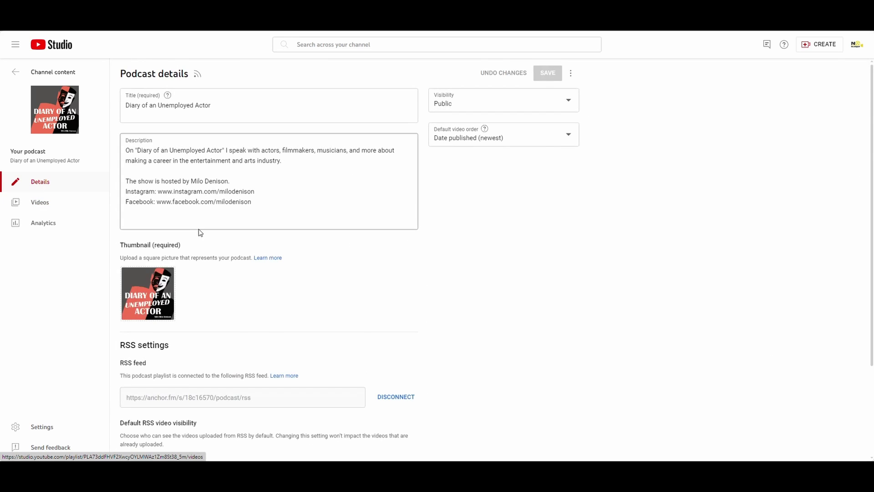
{"action": "scroll", "coordinate": [205, 238], "scroll_direction": "down", "scroll_amount": 3}
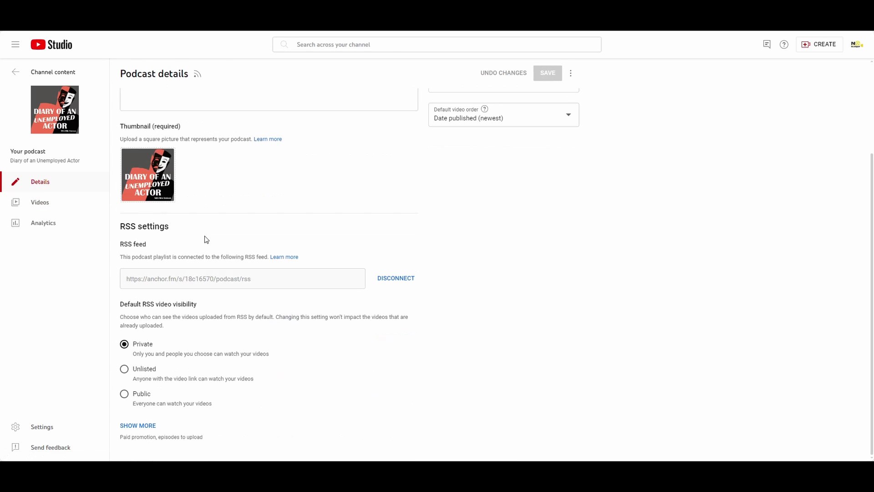
{"action": "left_click", "coordinate": [136, 427]}
{"action": "scroll", "coordinate": [273, 343], "scroll_direction": "down", "scroll_amount": 4}
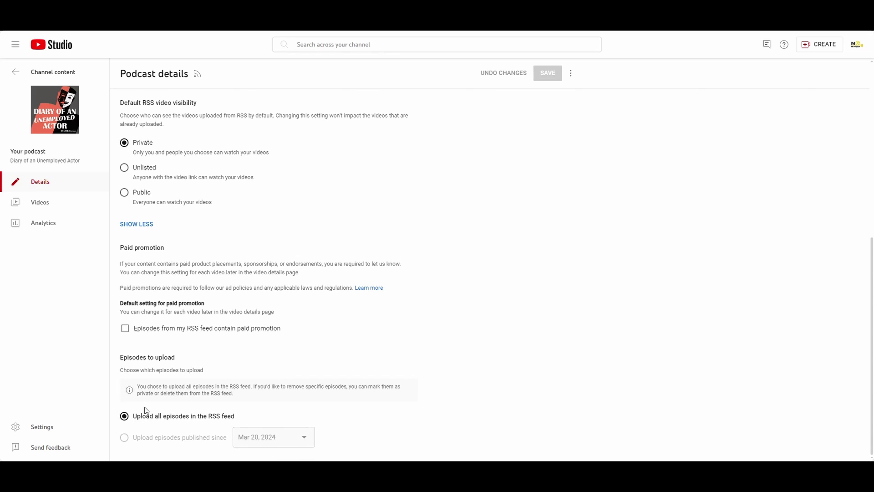
{"action": "left_click_drag", "start_coordinate": [227, 386], "coordinate": [280, 386]}
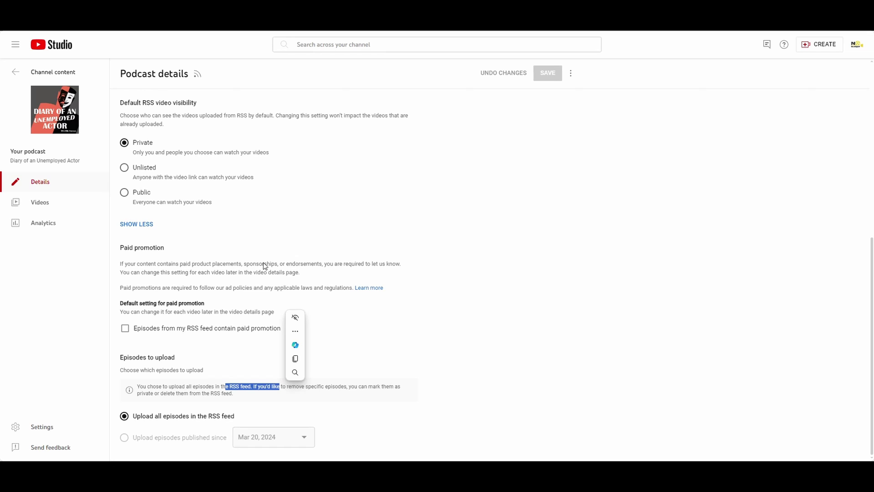
{"action": "scroll", "coordinate": [322, 202], "scroll_direction": "up", "scroll_amount": 7}
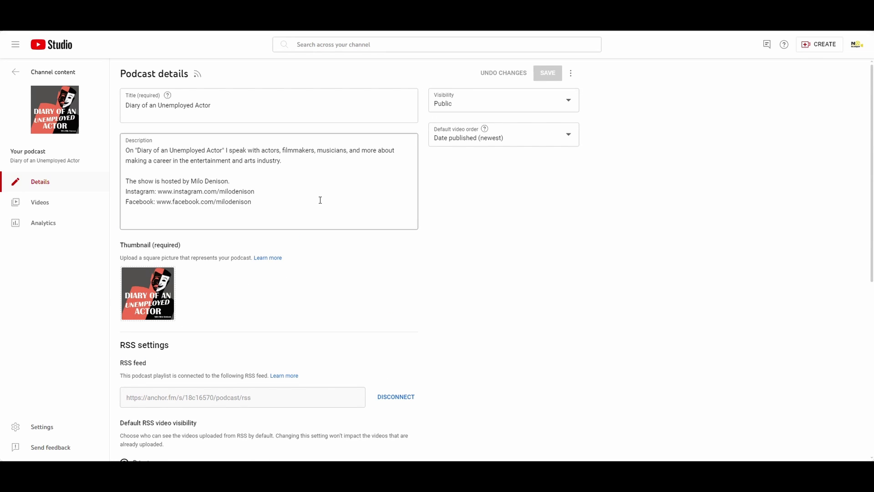
{"action": "scroll", "coordinate": [211, 355], "scroll_direction": "down", "scroll_amount": 4}
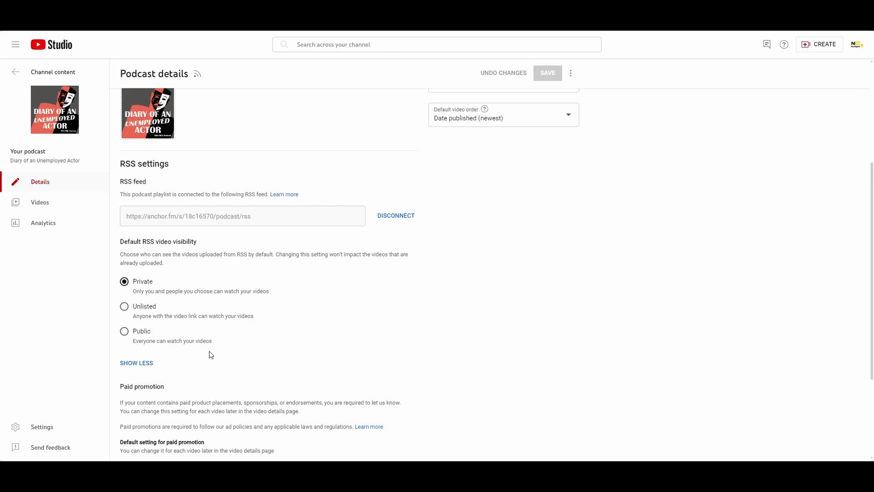
{"action": "scroll", "coordinate": [210, 355], "scroll_direction": "down", "scroll_amount": 3}
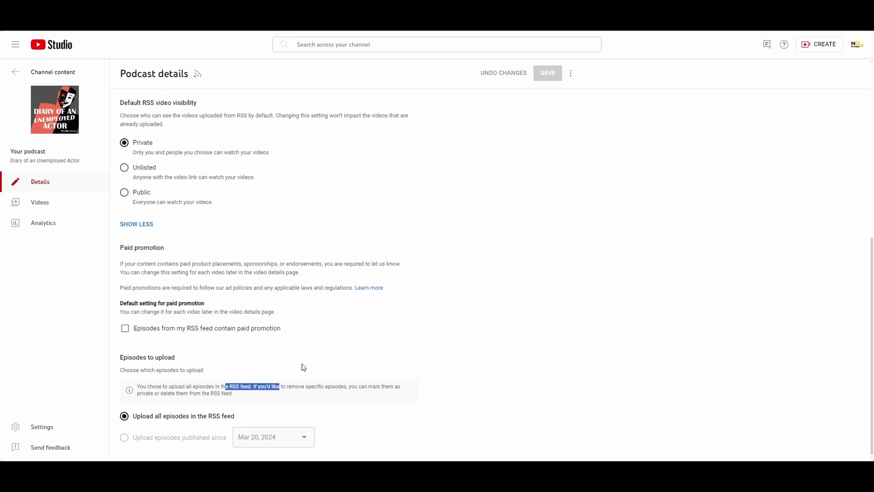
{"action": "left_click", "coordinate": [322, 369]}
{"action": "scroll", "coordinate": [339, 381], "scroll_direction": "up", "scroll_amount": 4}
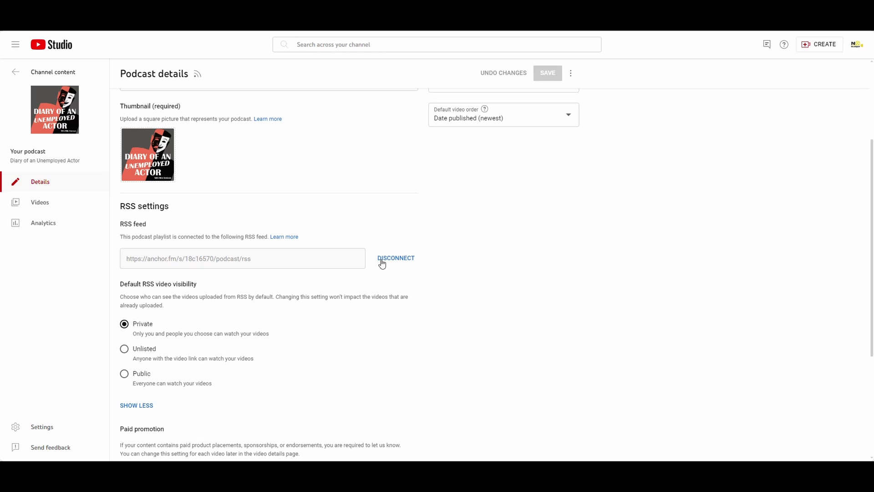
Step: Review the RSS visibility options, then disconnect the anchor.fm RSS feed and confirm it
{"action": "scroll", "coordinate": [381, 264], "scroll_direction": "down", "scroll_amount": 1}
{"action": "left_click_drag", "start_coordinate": [275, 272], "coordinate": [221, 275]}
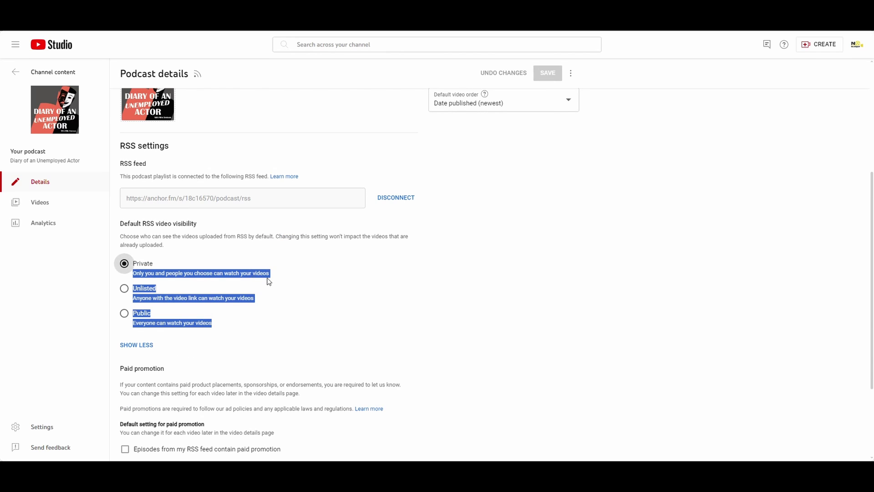
{"action": "left_click", "coordinate": [224, 337]}
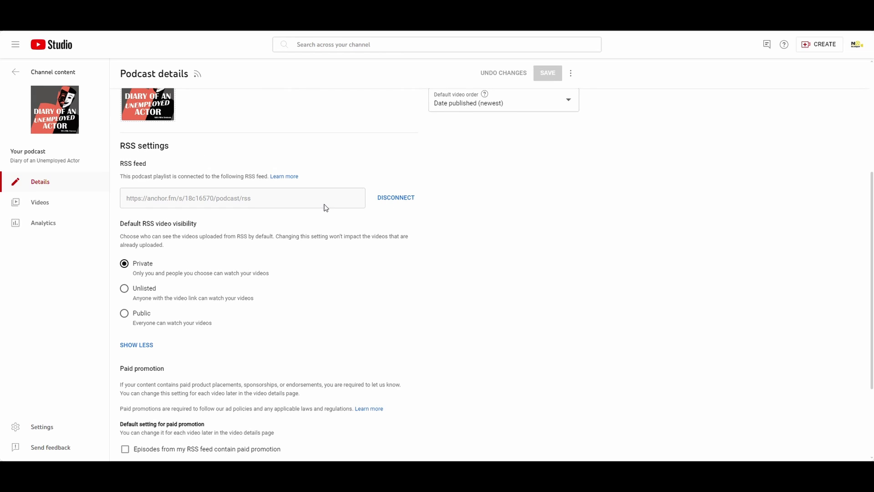
{"action": "left_click", "coordinate": [395, 198]}
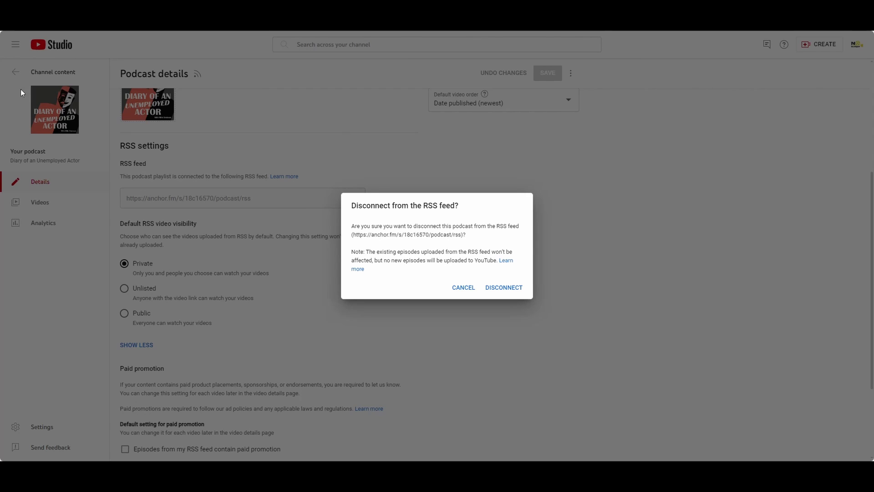
{"action": "left_click", "coordinate": [503, 287]}
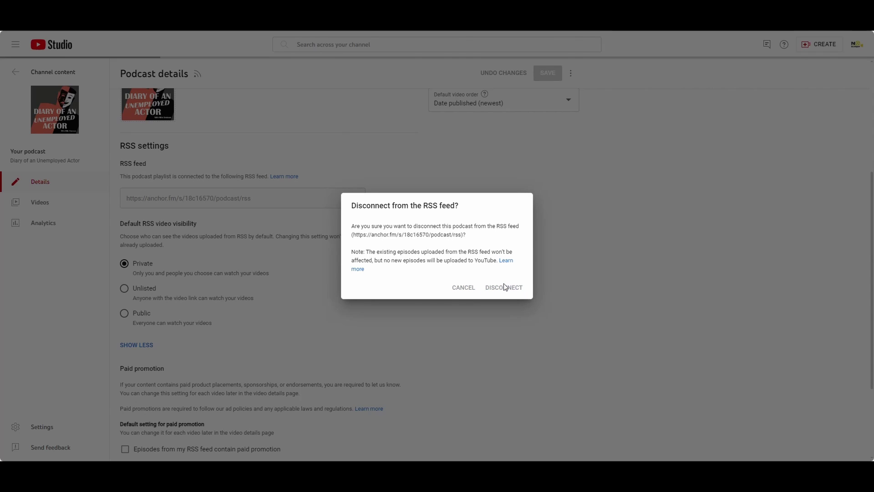